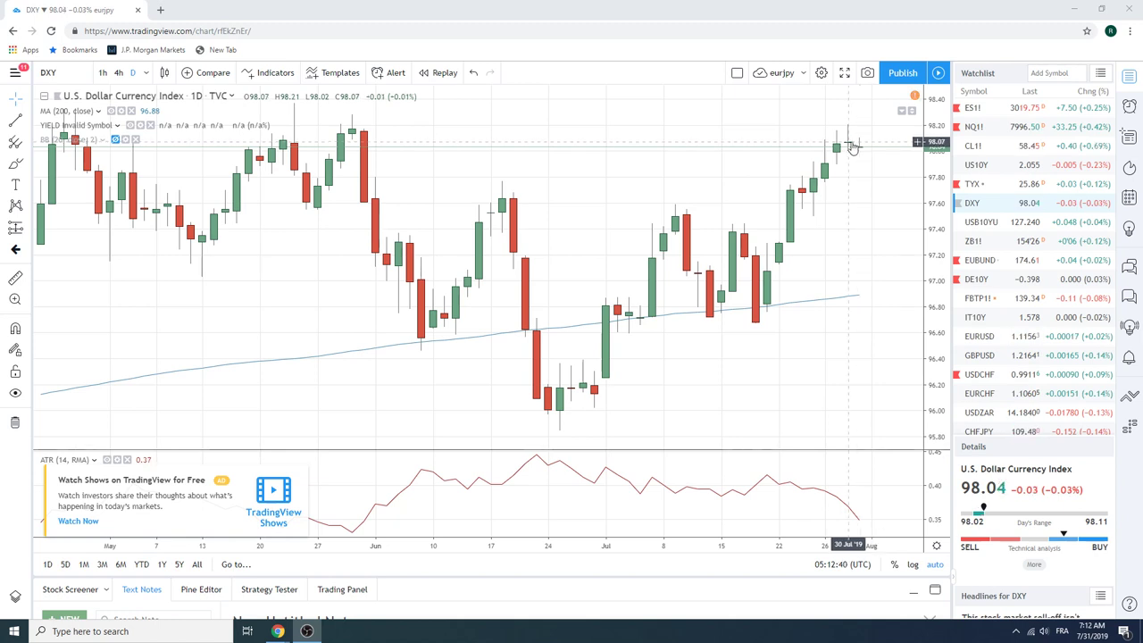
Zoom the DXY daily chart out to about a year, then back in to April–August.
scroll(852, 147, "down", 3)
scroll(848, 147, "down", 3)
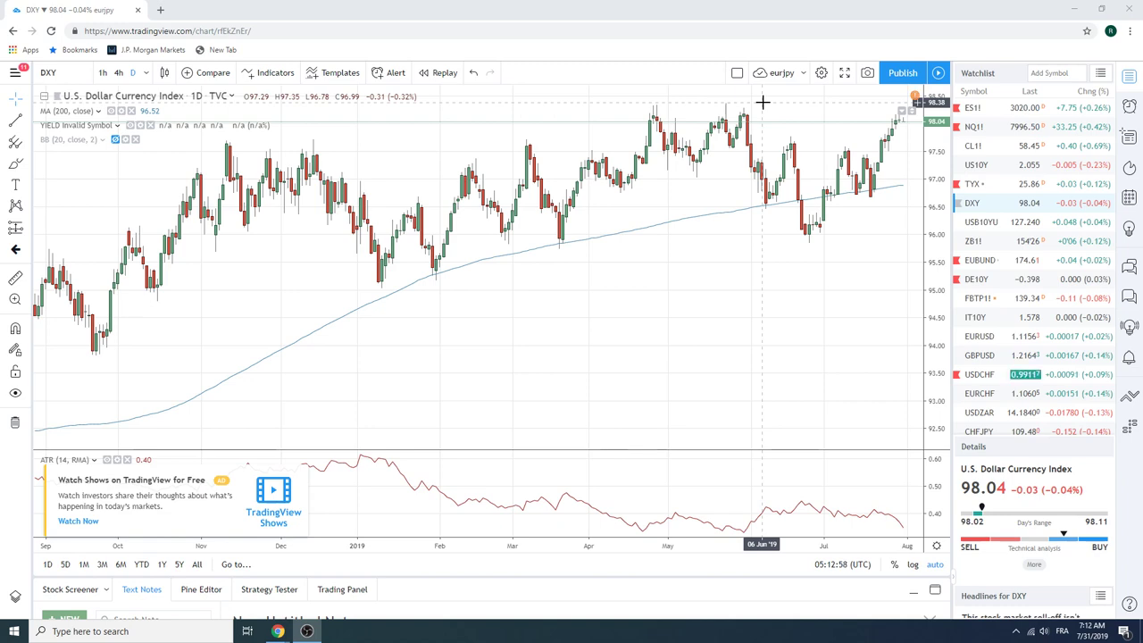
scroll(714, 262, "up", 5)
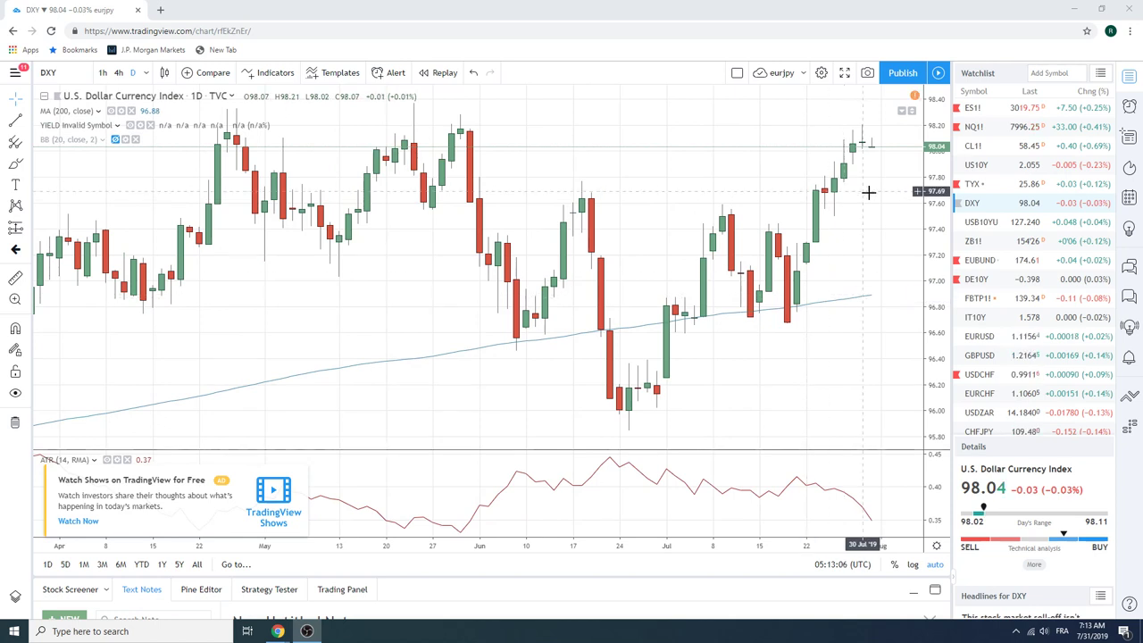
Scroll down the watchlist to reach the forex pairs.
scroll(999, 232, "down", 3)
scroll(999, 232, "down", 1)
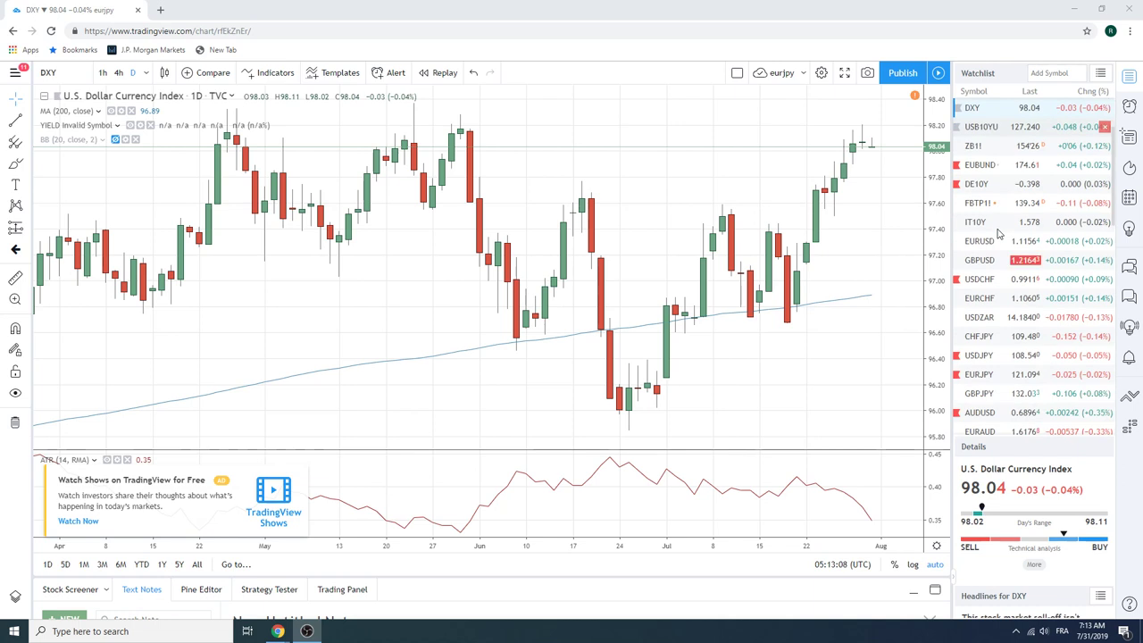
scroll(1000, 295, "down", 1)
Load the AUDUSD daily chart, then switch to EURAUD from further down the watchlist.
left_click(1000, 367)
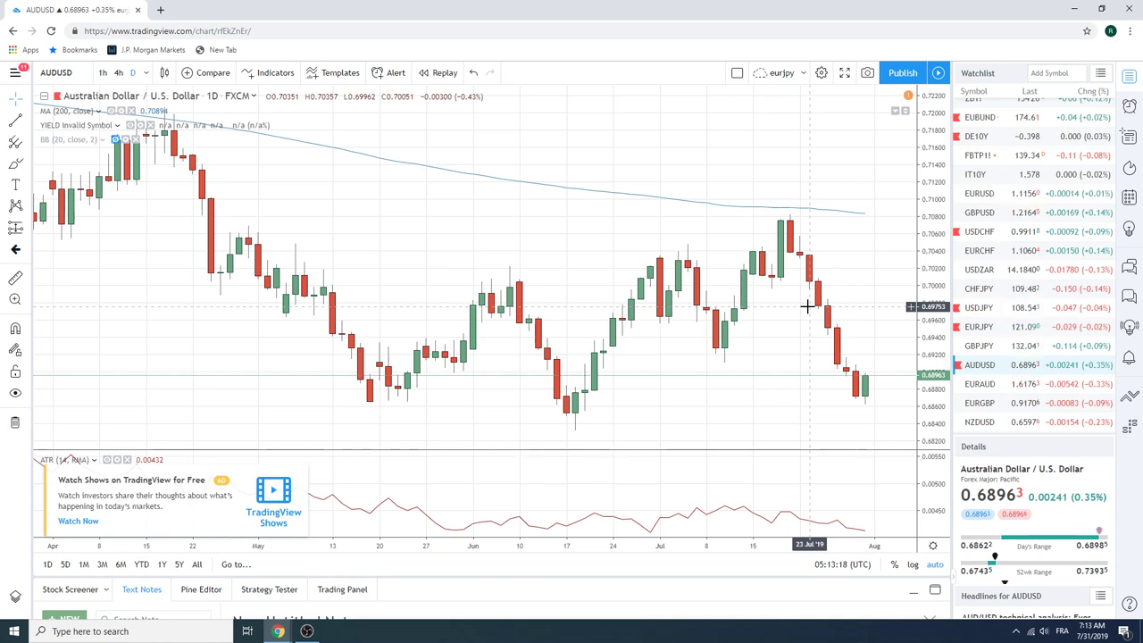
scroll(998, 306, "down", 2)
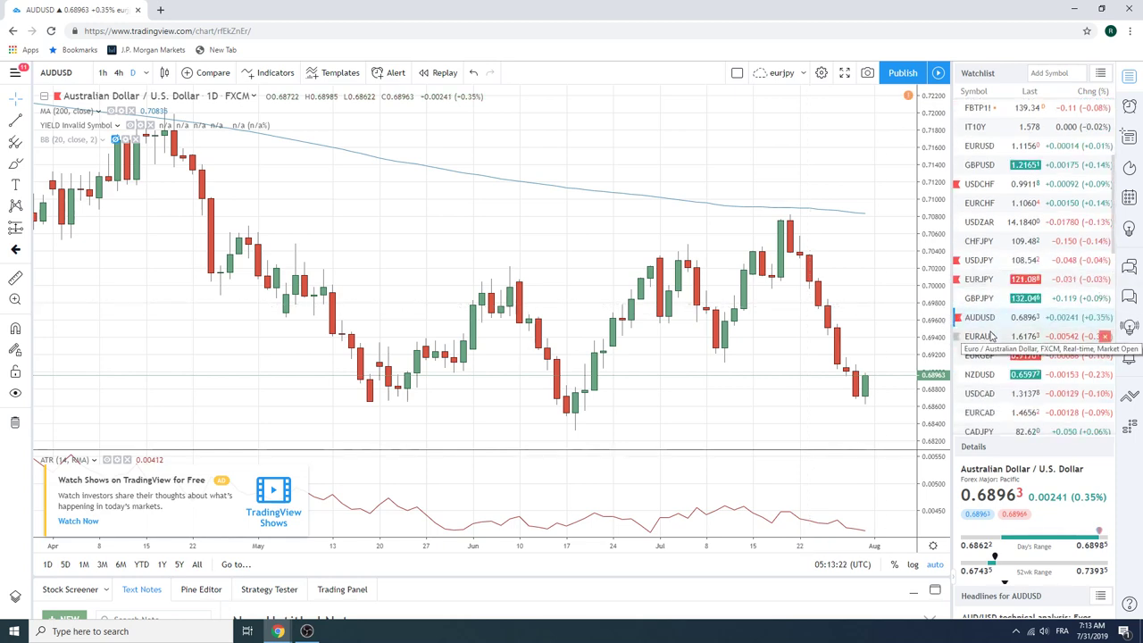
left_click(991, 335)
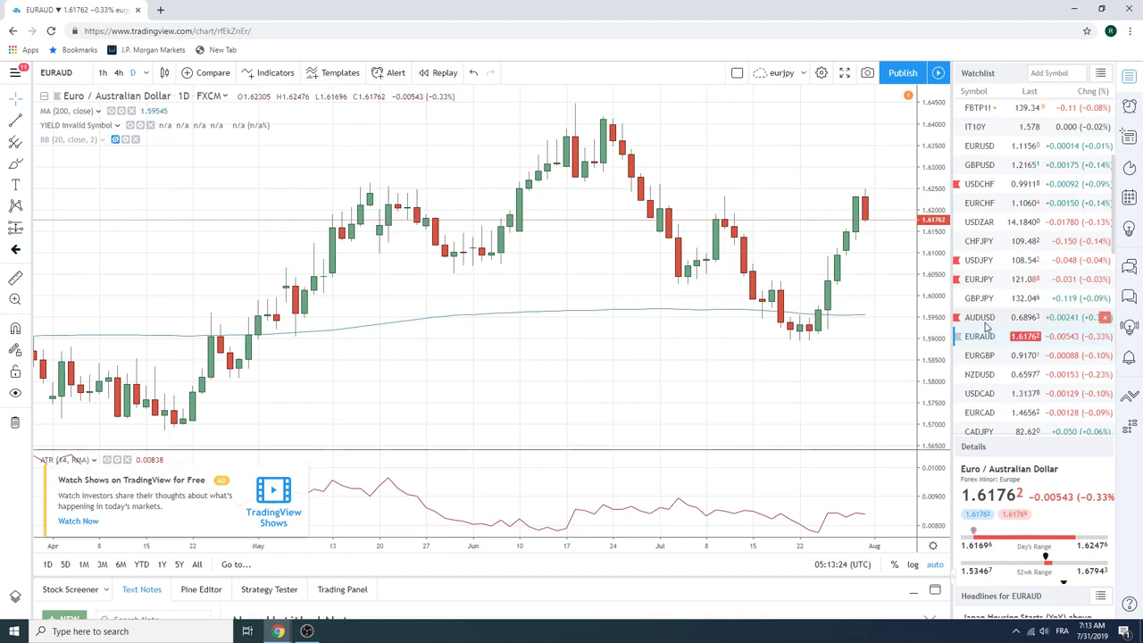
Switch the chart from EURAUD back to AUDUSD daily candles, keeping the 200 MA and ATR.
left_click(985, 322)
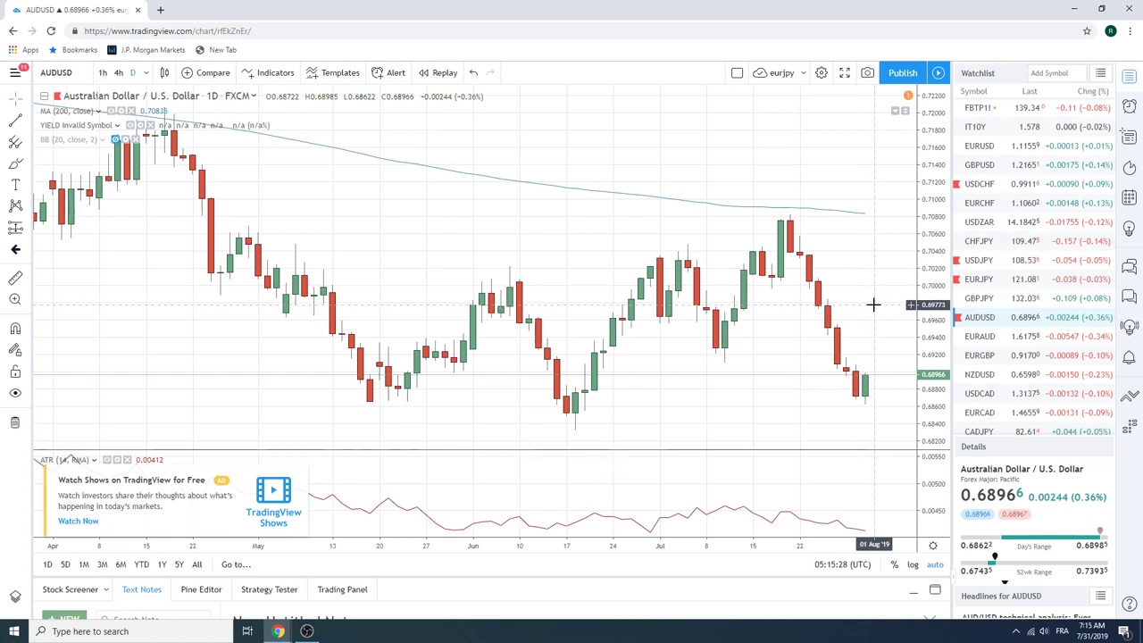
scroll(1006, 304, "down", 1)
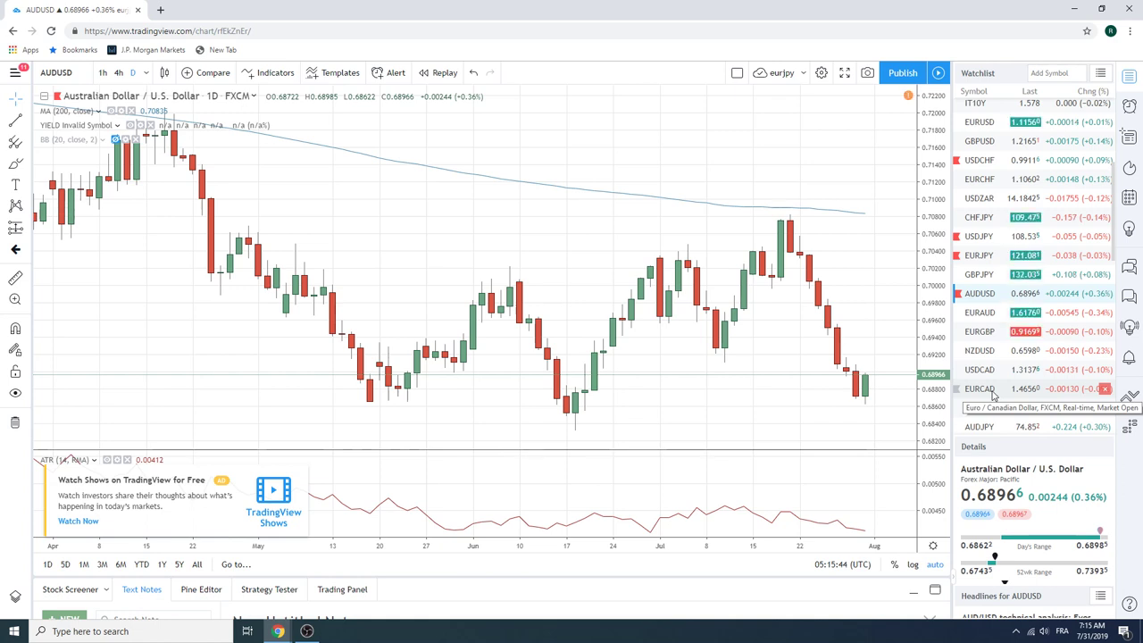
Load the EURCAD daily chart and briefly select its descending trendline to compare with recent candles.
left_click(991, 390)
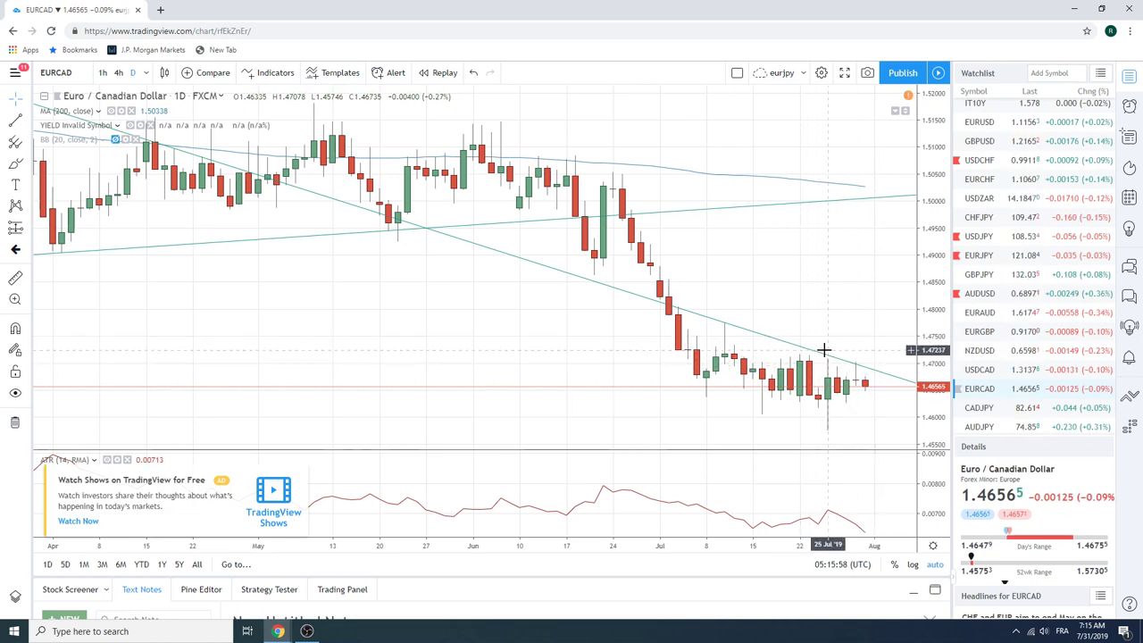
left_click(759, 333)
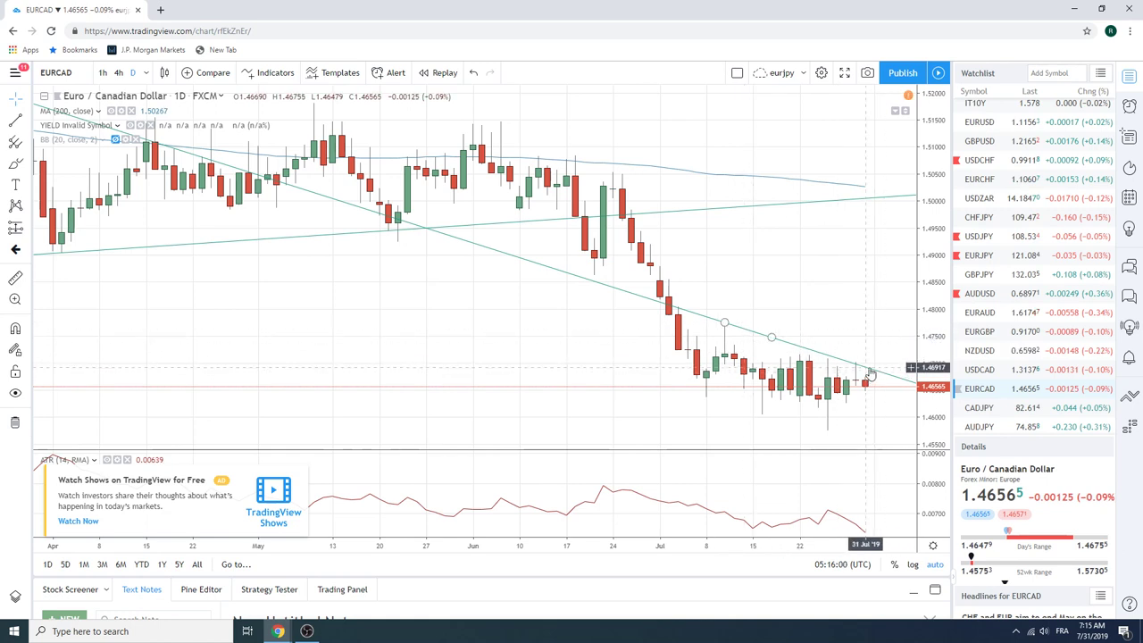
left_click(867, 356)
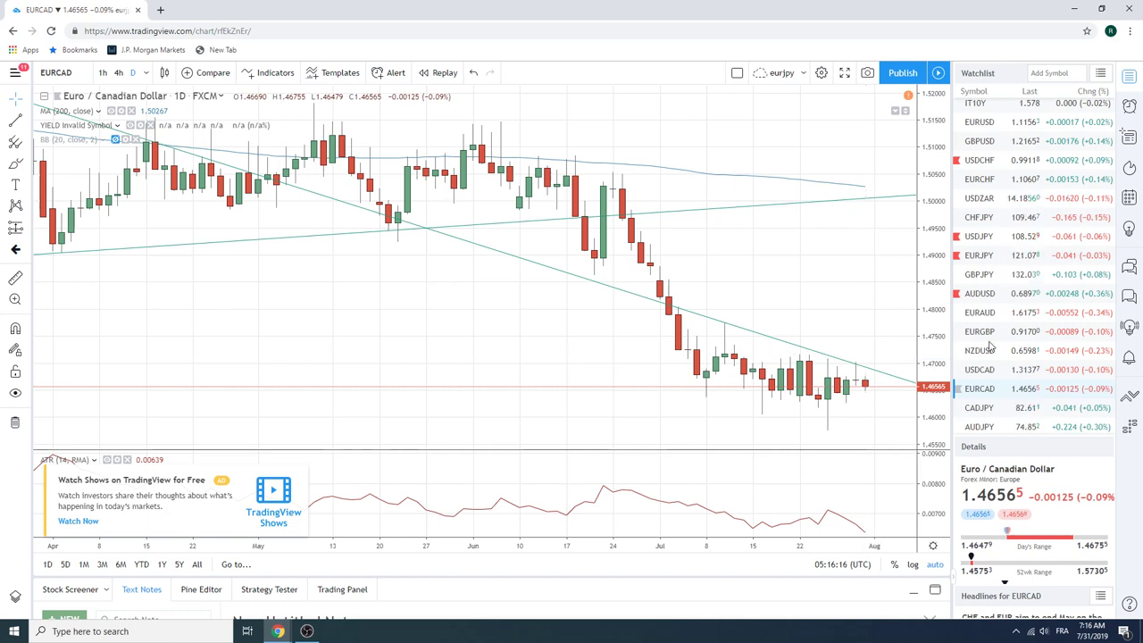
mouse_move(991, 159)
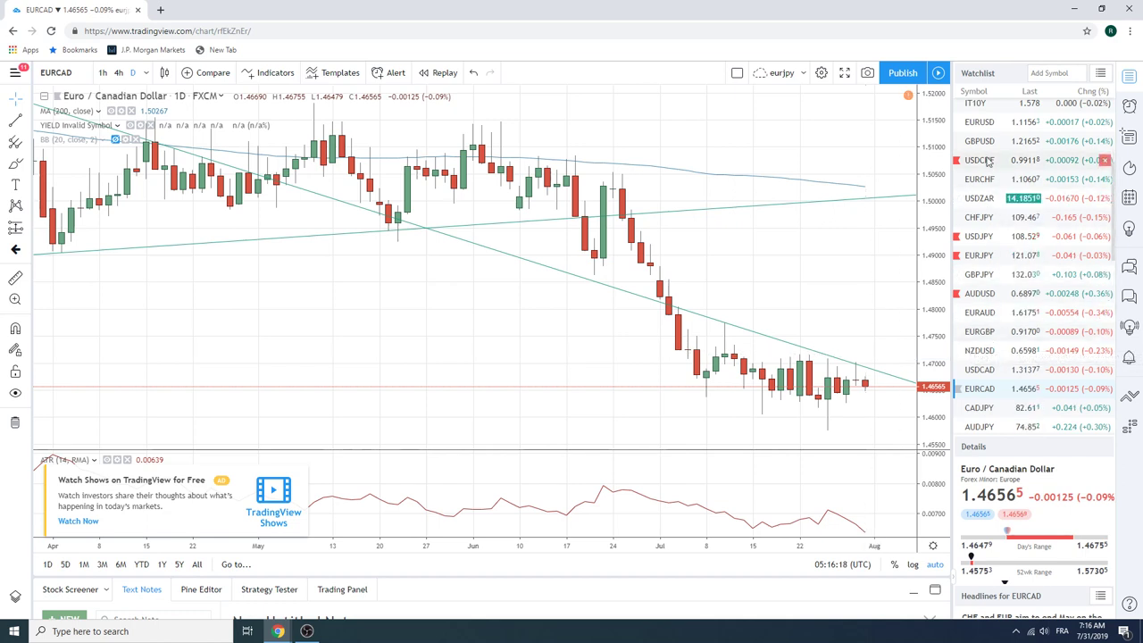
Load the EURUSD daily chart and zoom out to show December through August.
left_click(988, 128)
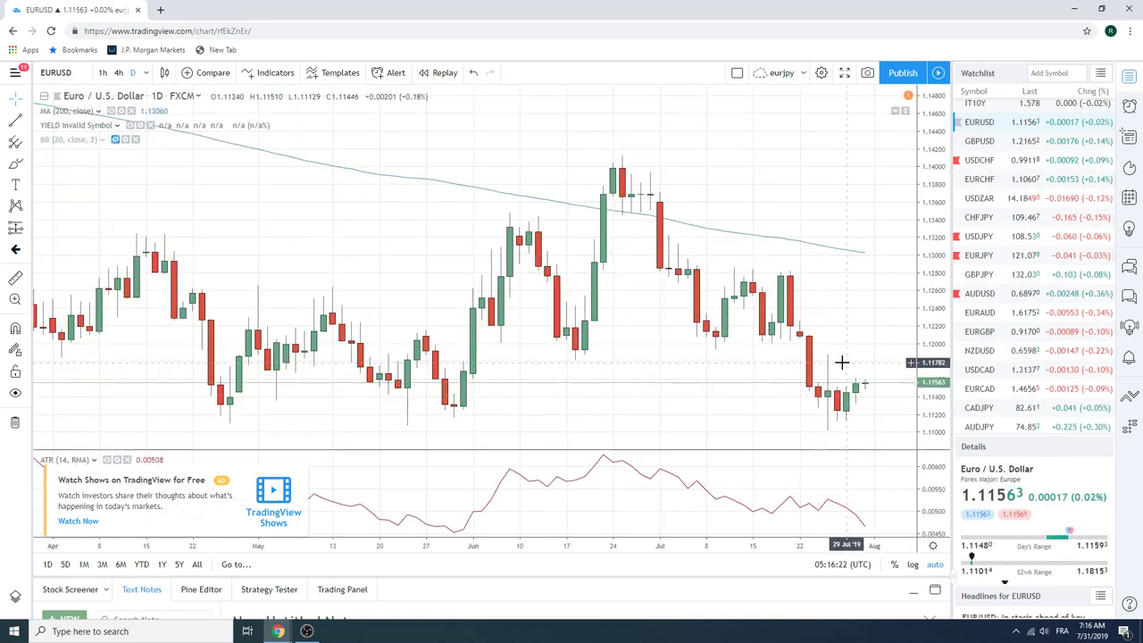
scroll(841, 364, "down", 3)
scroll(842, 366, "down", 2)
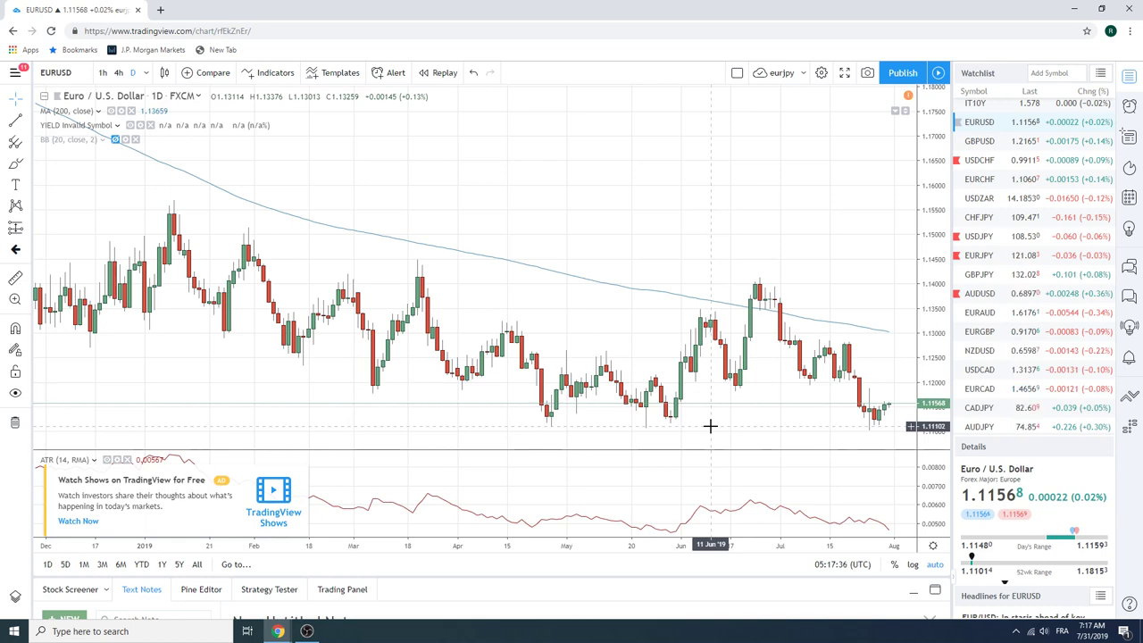
Load the USDJPY 1D chart with its falling and rising trendlines.
left_click(976, 239)
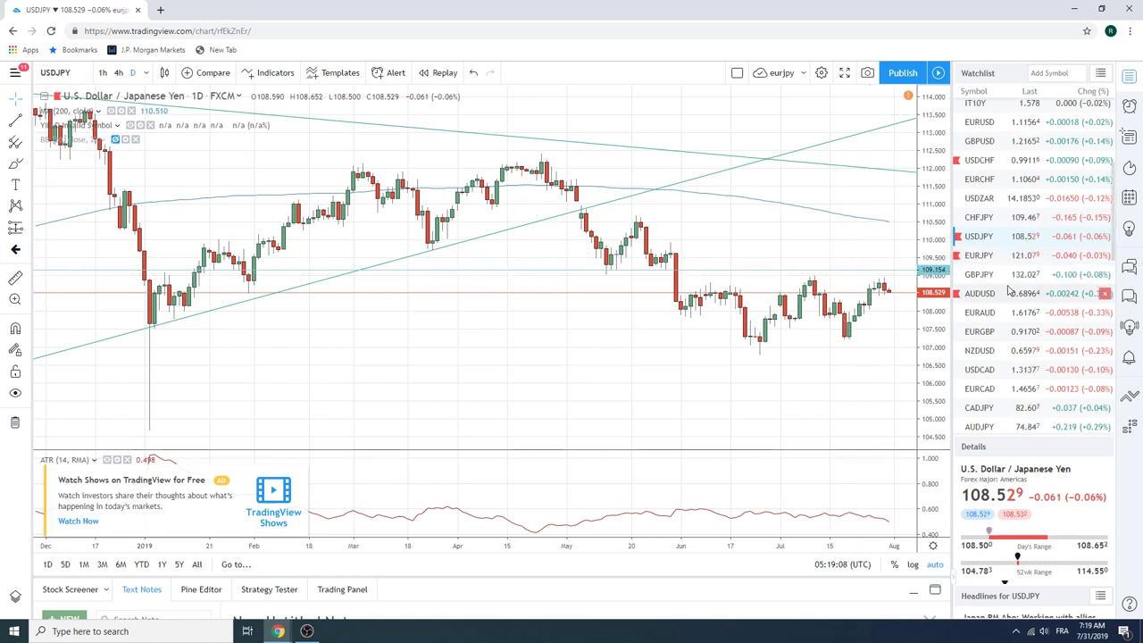
Open the ZN1! 10 Year T-Note Futures daily chart from the watchlist.
scroll(1004, 277, "up", 1)
scroll(1009, 286, "up", 2)
scroll(1009, 281, "up", 2)
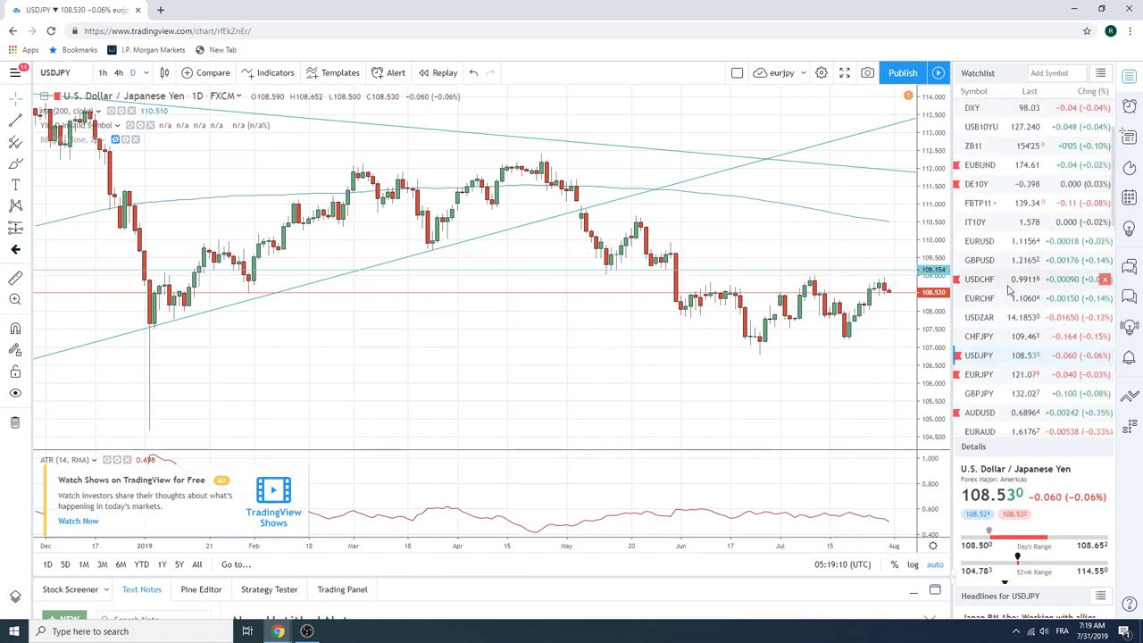
scroll(1009, 272, "up", 1)
scroll(1009, 264, "up", 1)
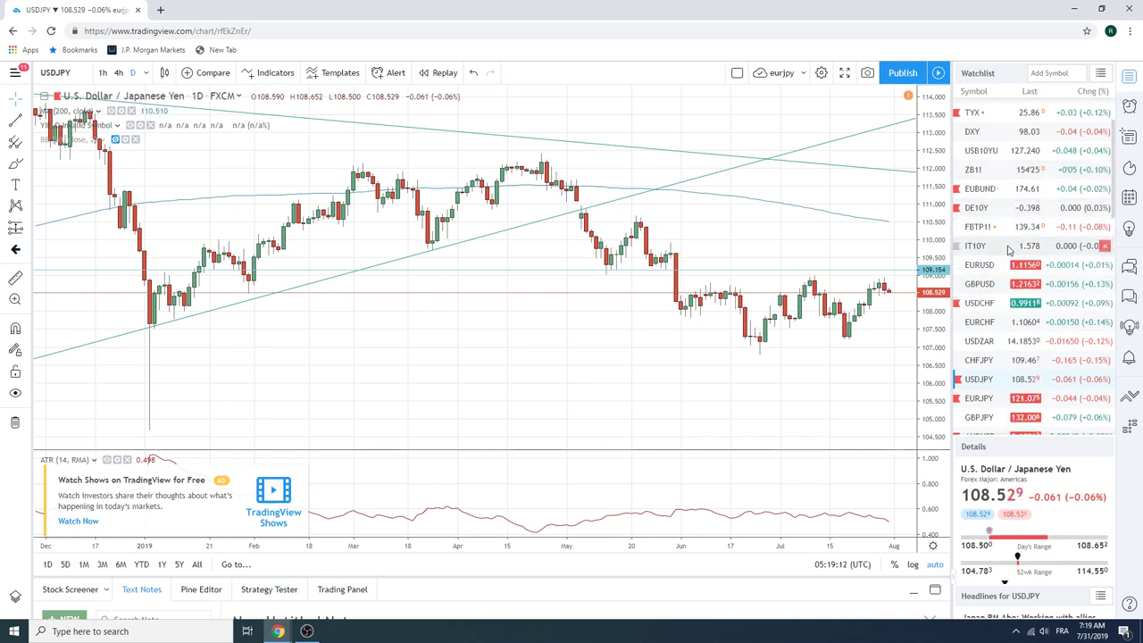
scroll(1004, 196, "down", 2)
scroll(1008, 232, "down", 3)
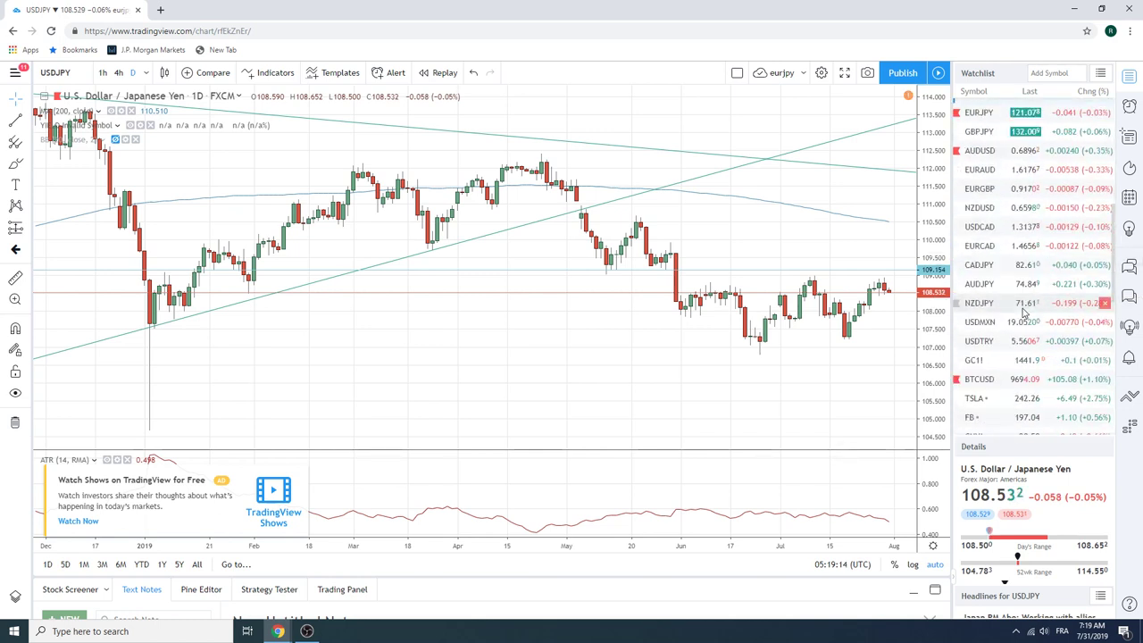
scroll(1016, 267, "down", 3)
scroll(1023, 312, "down", 2)
scroll(1024, 314, "down", 3)
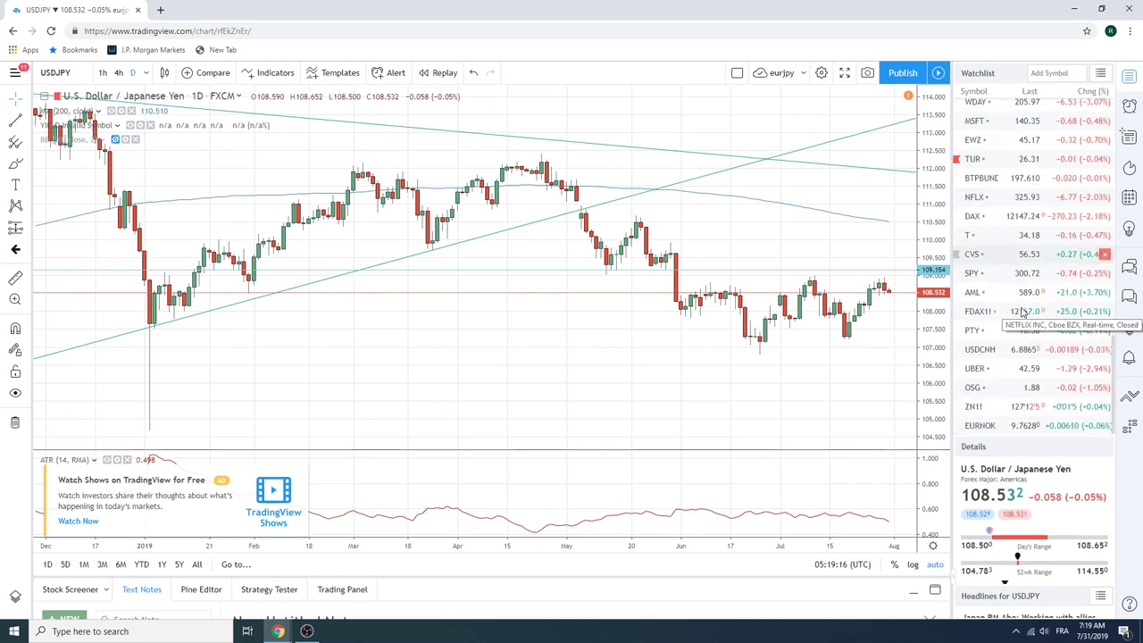
left_click(1037, 408)
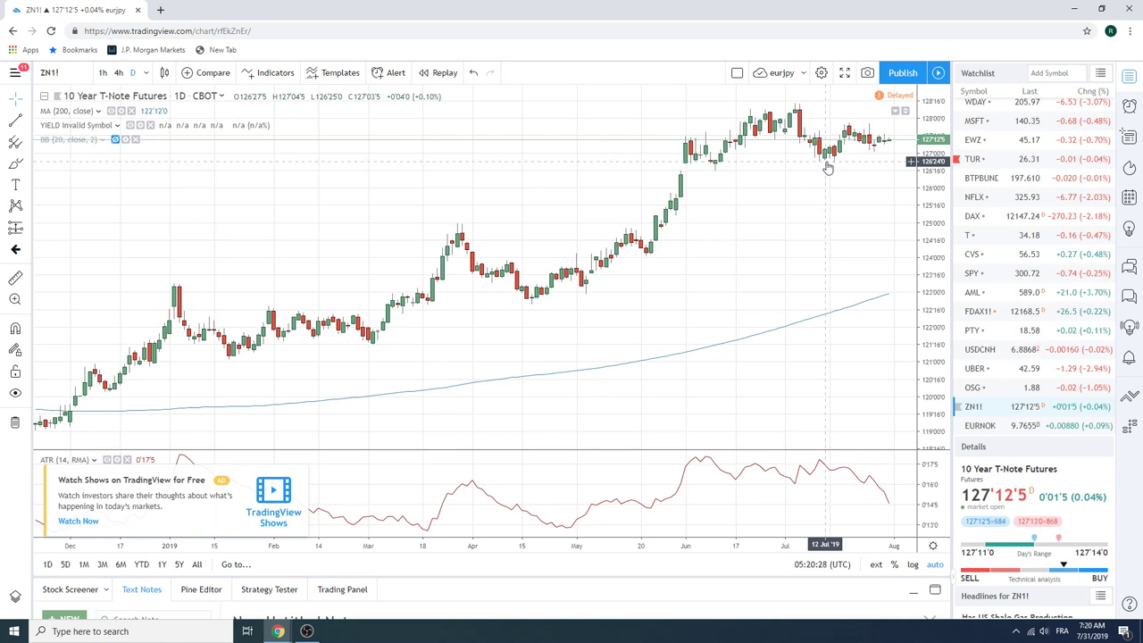
mouse_move(1035, 330)
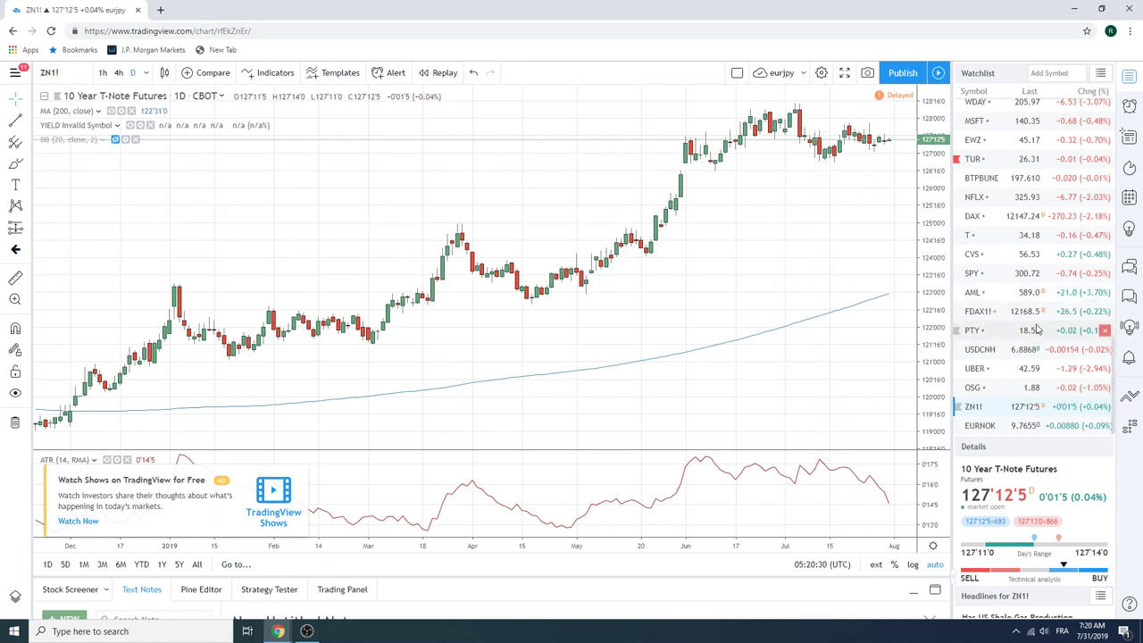
Scroll the watchlist up to show FBTP11, EURUSD, GBPUSD and the other currency pairs.
scroll(1035, 330, "up", 2)
scroll(1035, 330, "up", 3)
scroll(1036, 330, "up", 3)
scroll(1036, 330, "up", 2)
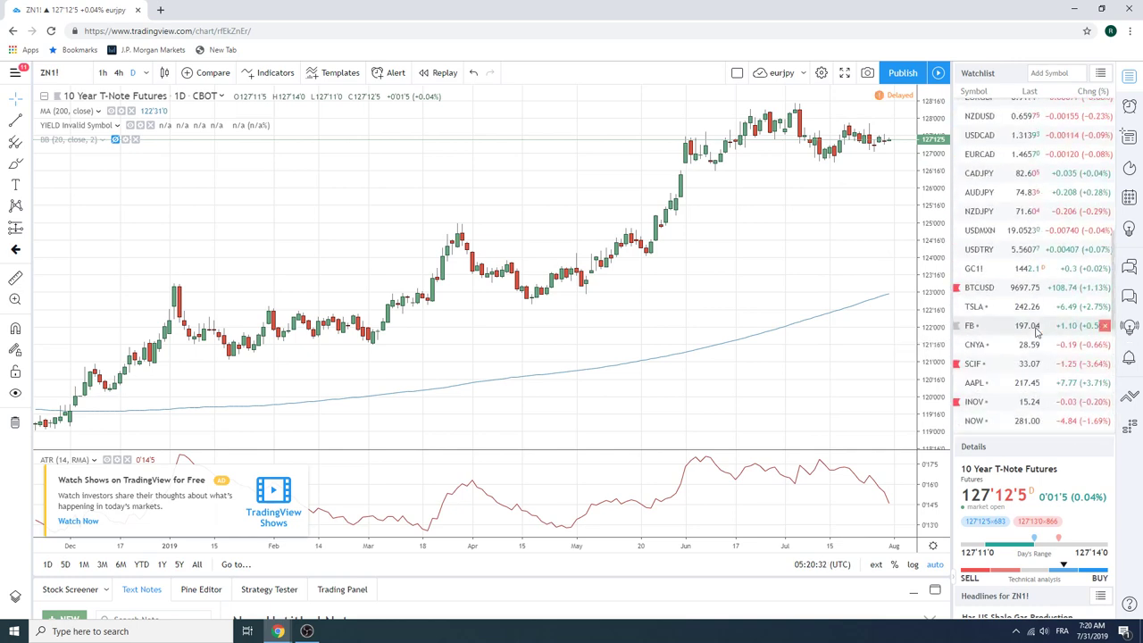
scroll(1034, 331, "up", 4)
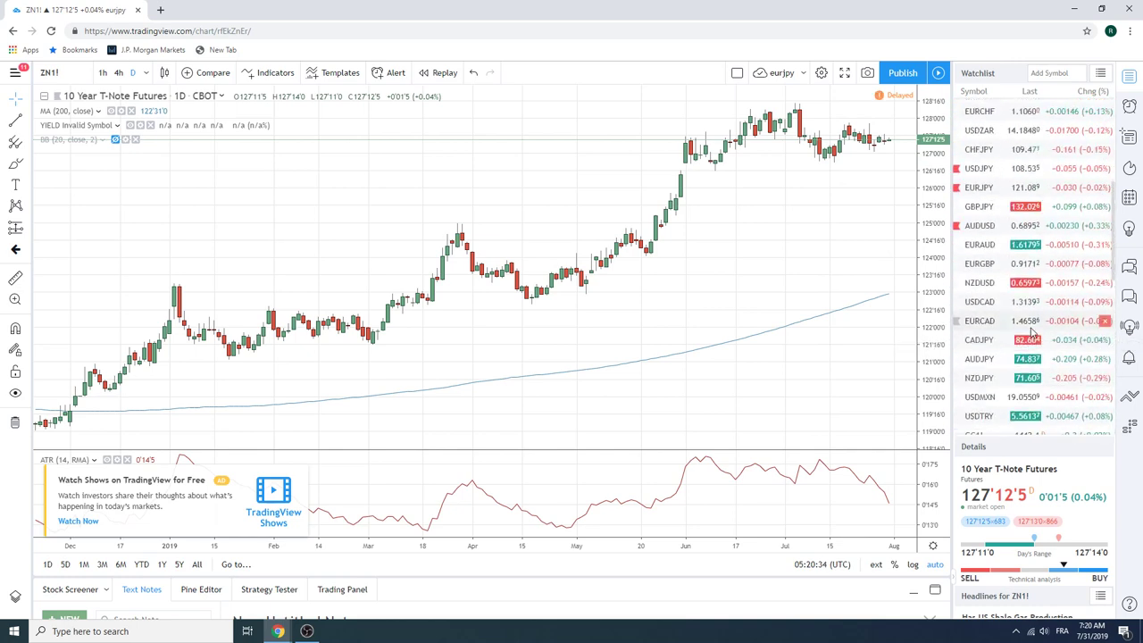
scroll(1034, 330, "up", 2)
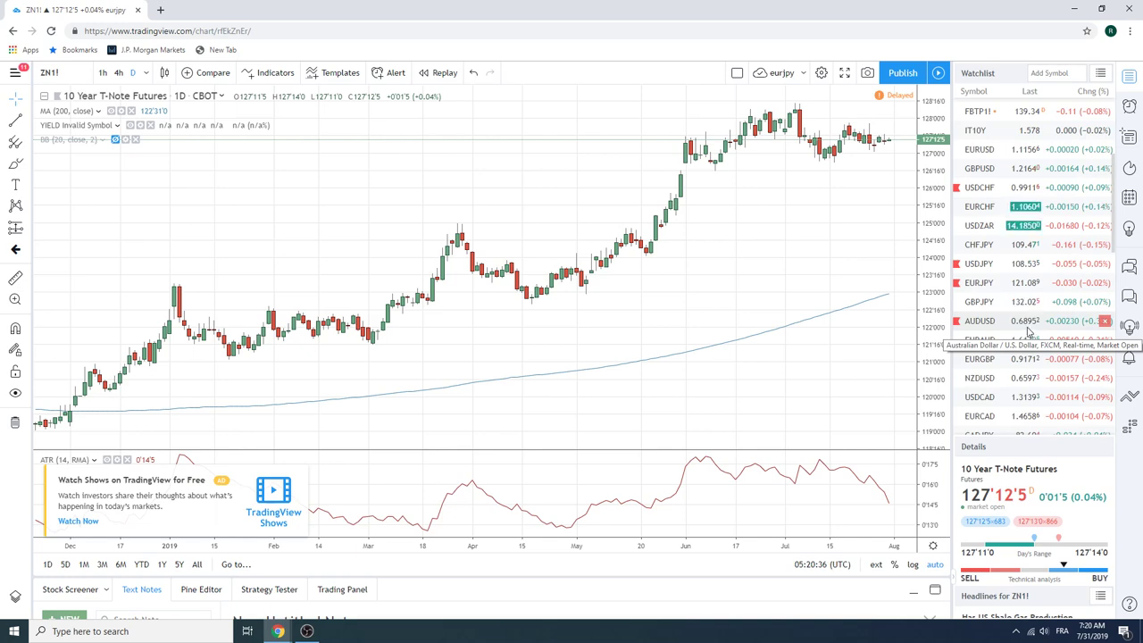
Load the GBPUSD daily chart and zoom out to about Sep 2017–Jul 2019.
left_click(980, 169)
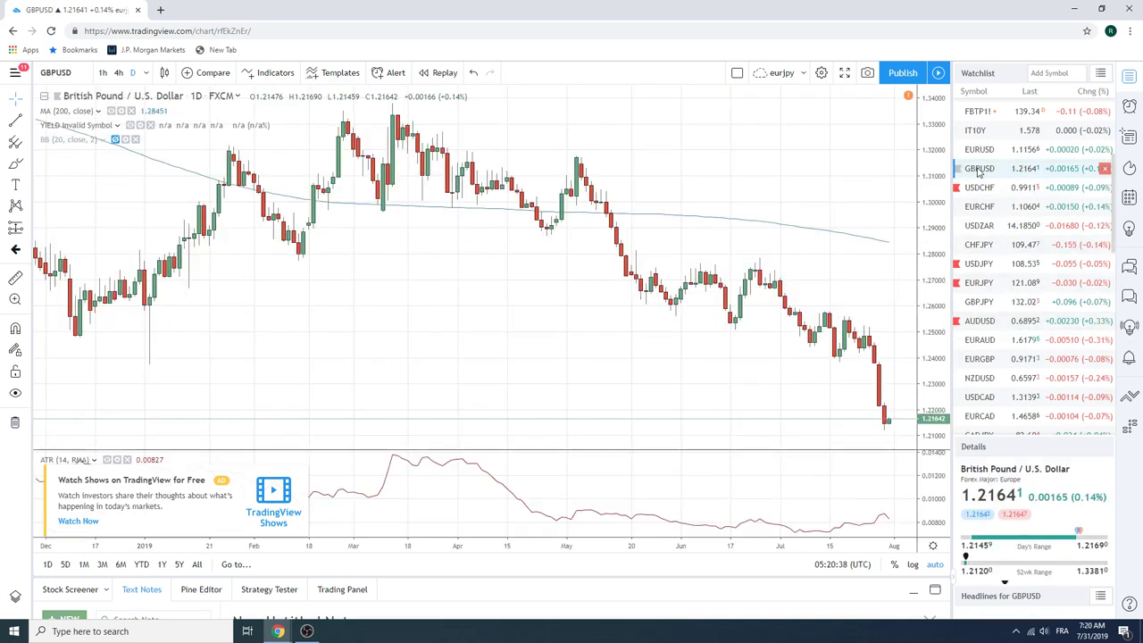
scroll(570, 270, "down", 1)
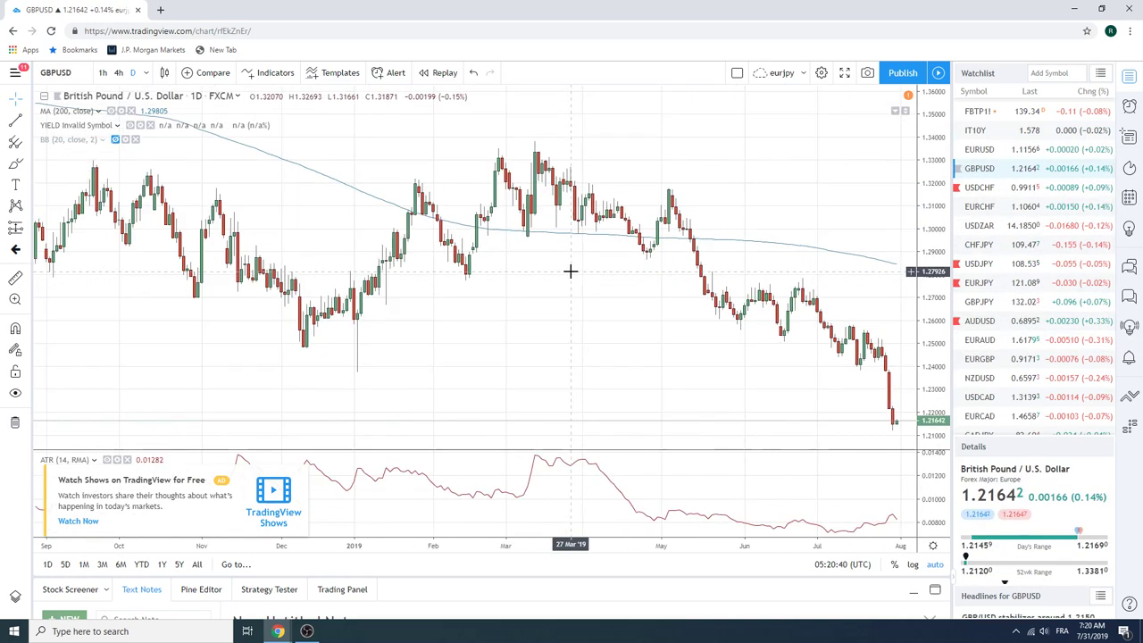
scroll(569, 271, "down", 1)
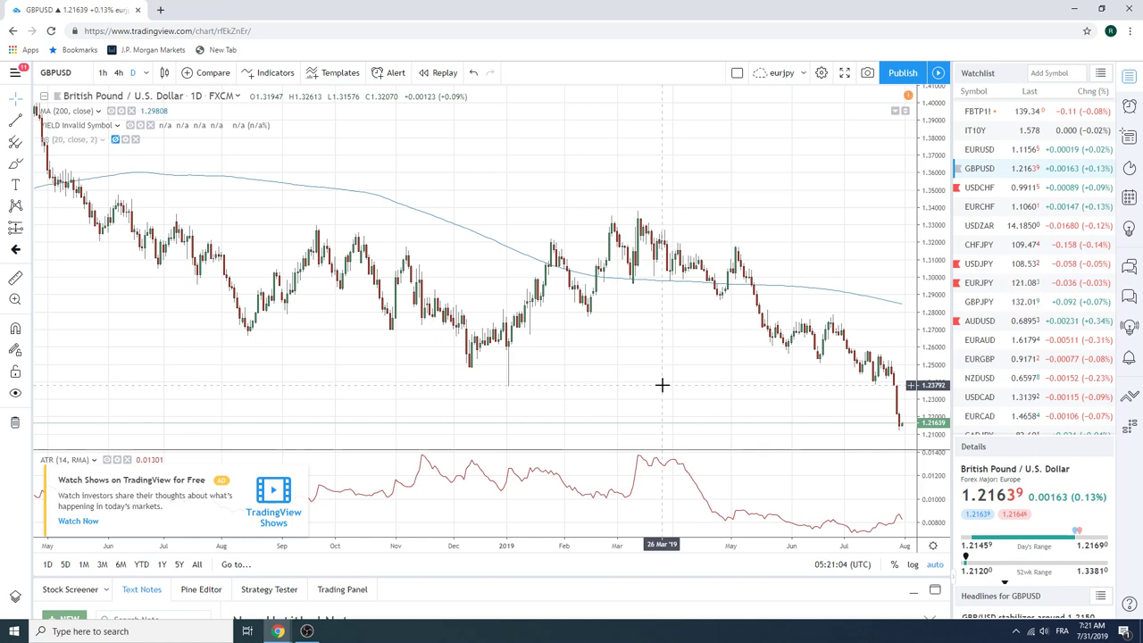
scroll(661, 385, "down", 1)
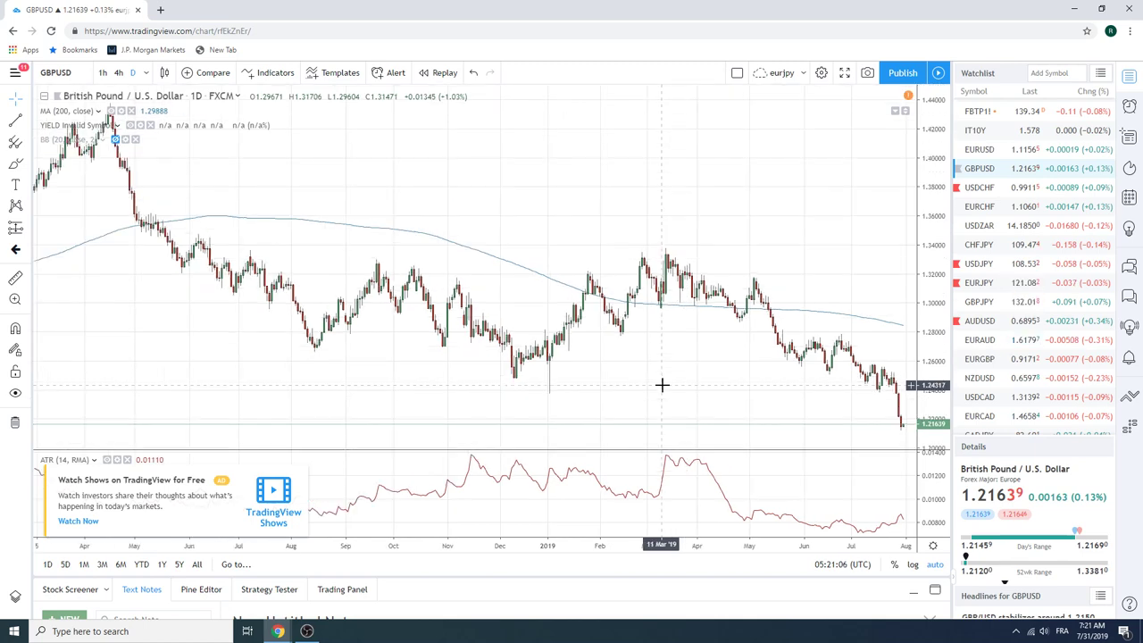
scroll(661, 385, "down", 1)
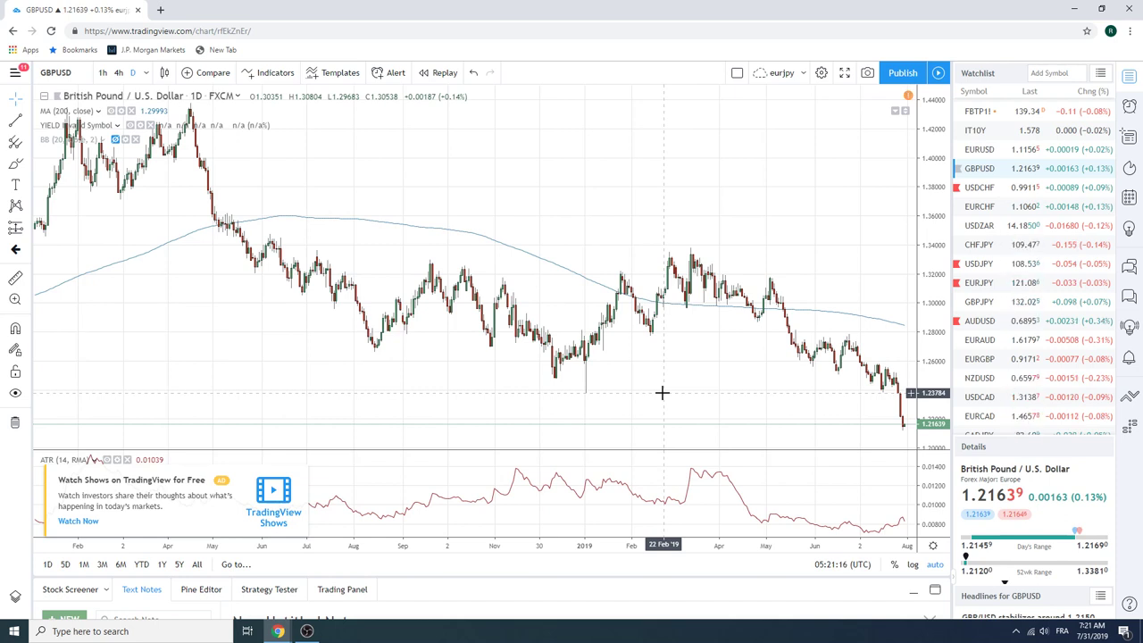
scroll(661, 392, "down", 1)
scroll(661, 392, "down", 1)
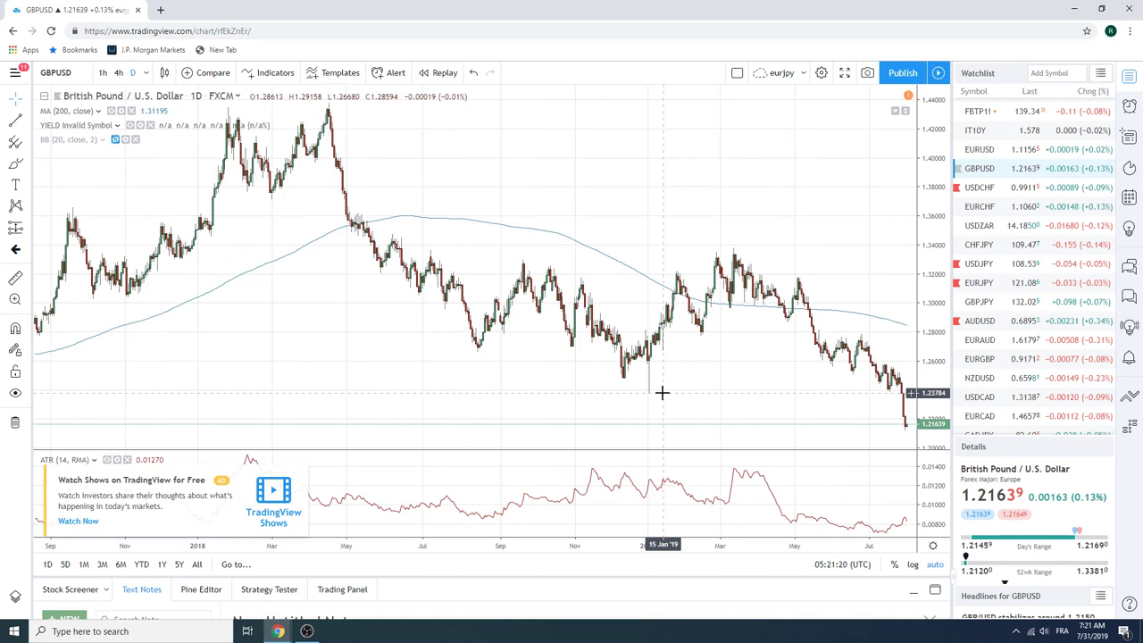
mouse_move(1026, 359)
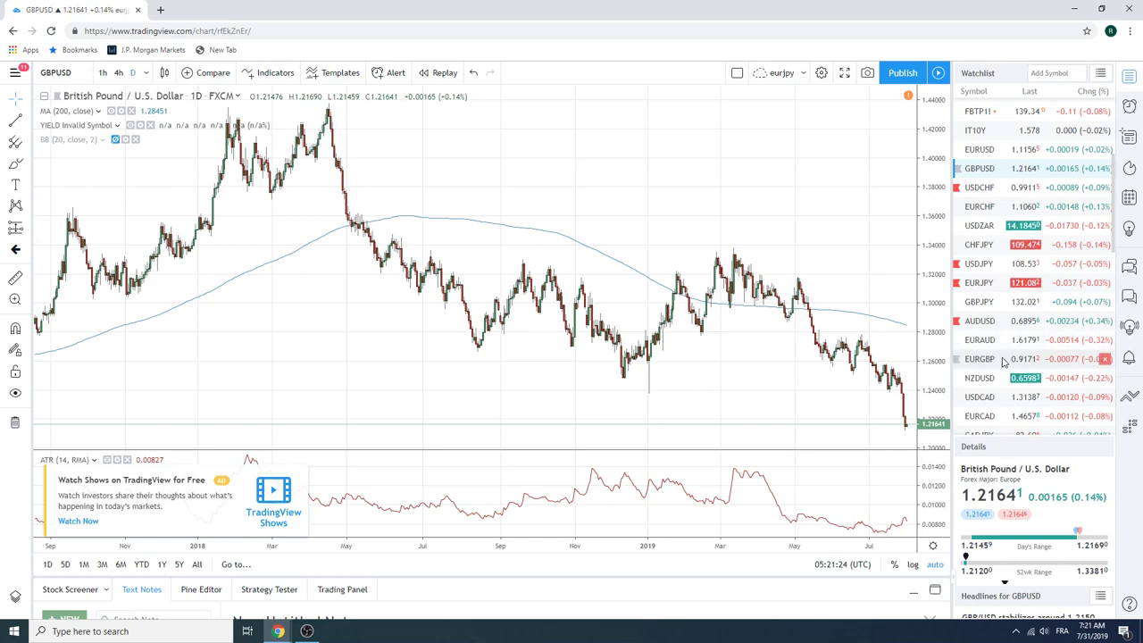
Switch to EURGBP daily, zoom out, and hide the long rising trendline via its context menu.
left_click(991, 358)
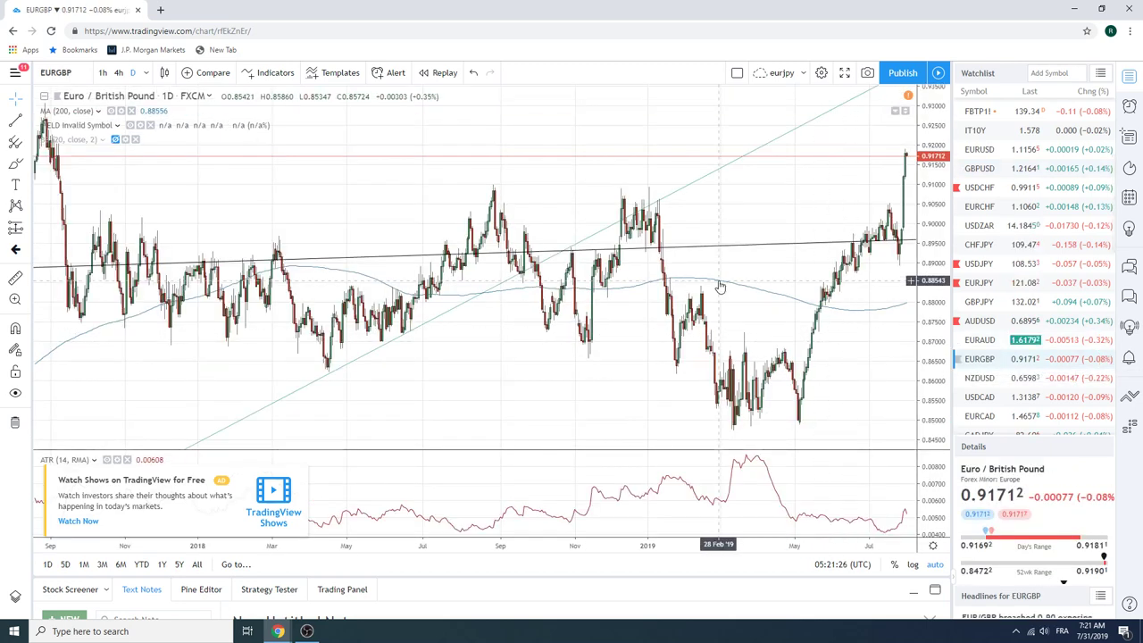
scroll(720, 285, "down", 3)
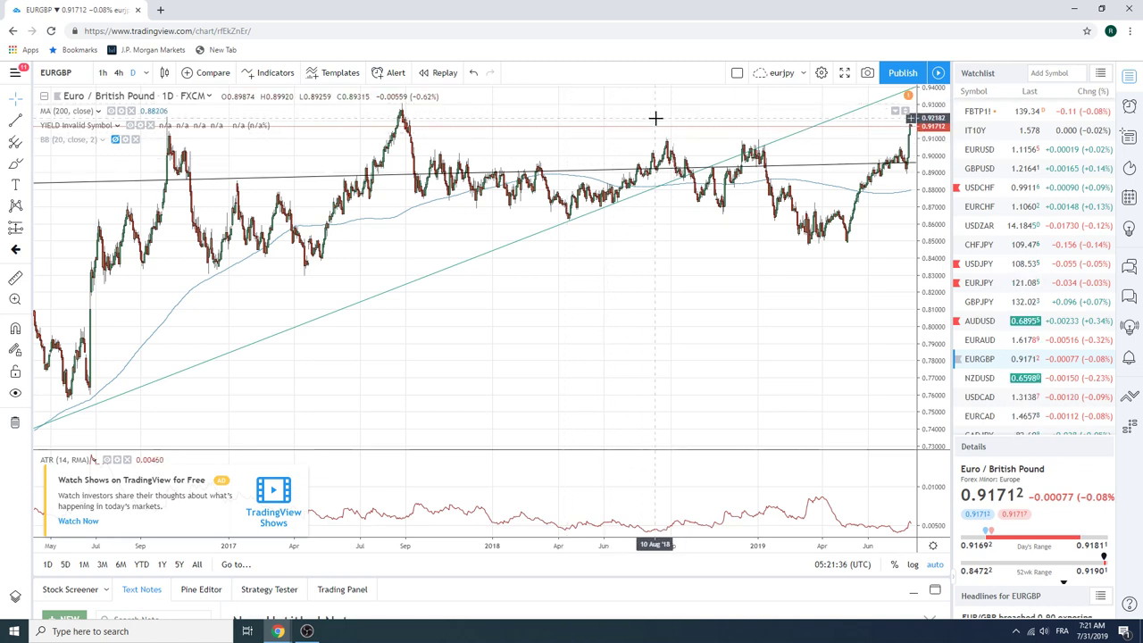
right_click(526, 242)
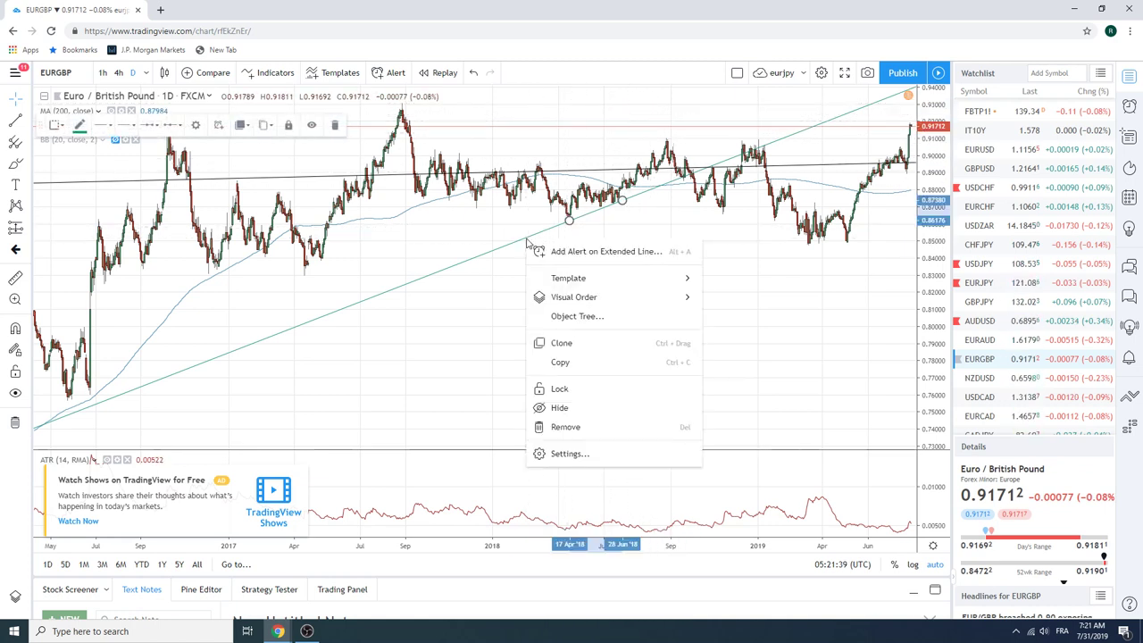
left_click(590, 407)
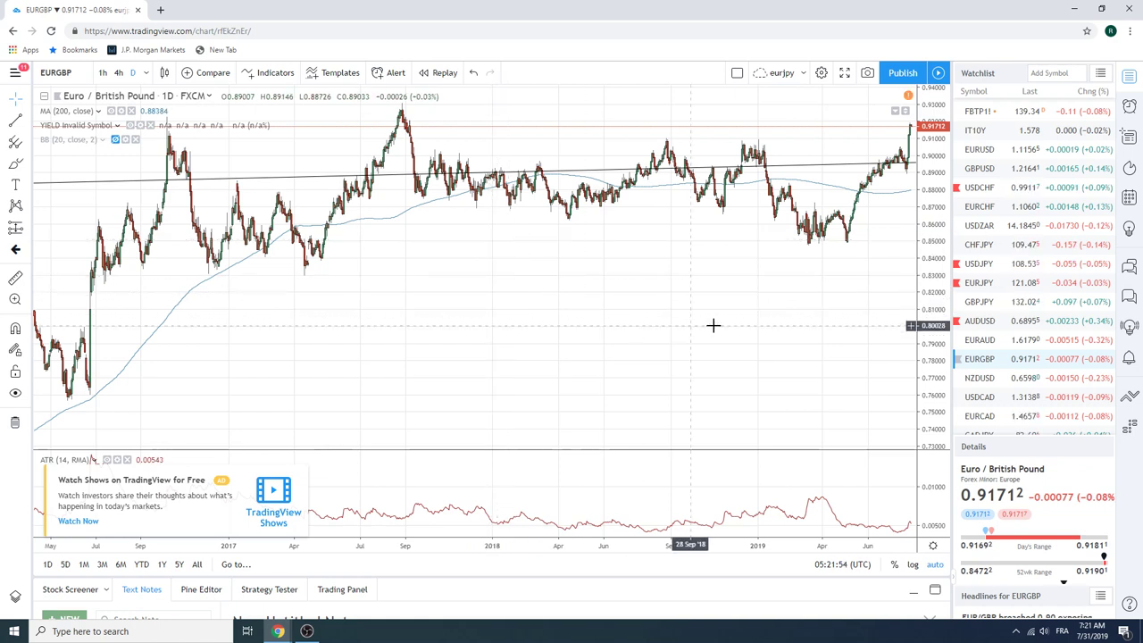
Load the USDCAD daily chart and zoom in to roughly February through August.
left_click(974, 396)
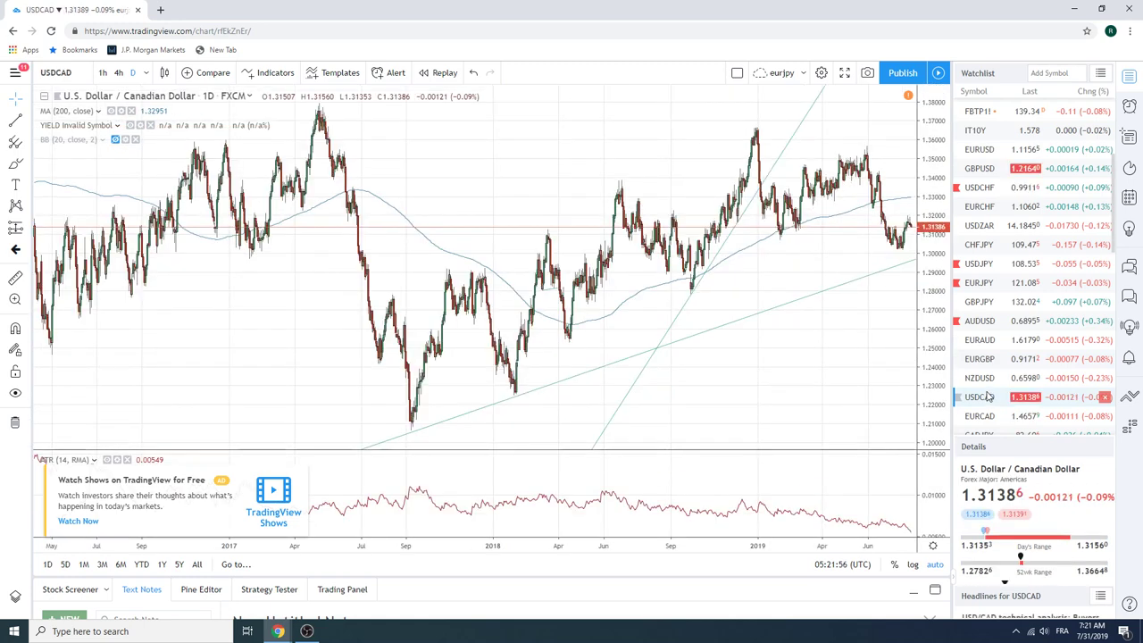
scroll(693, 389, "up", 3)
scroll(692, 389, "up", 3)
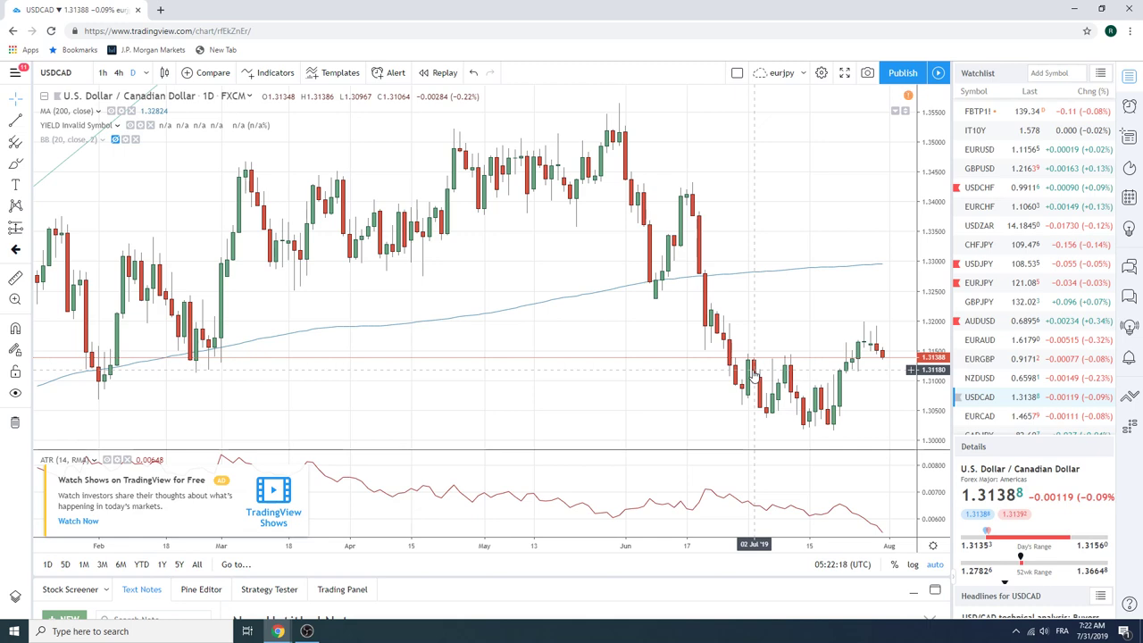
mouse_move(1026, 340)
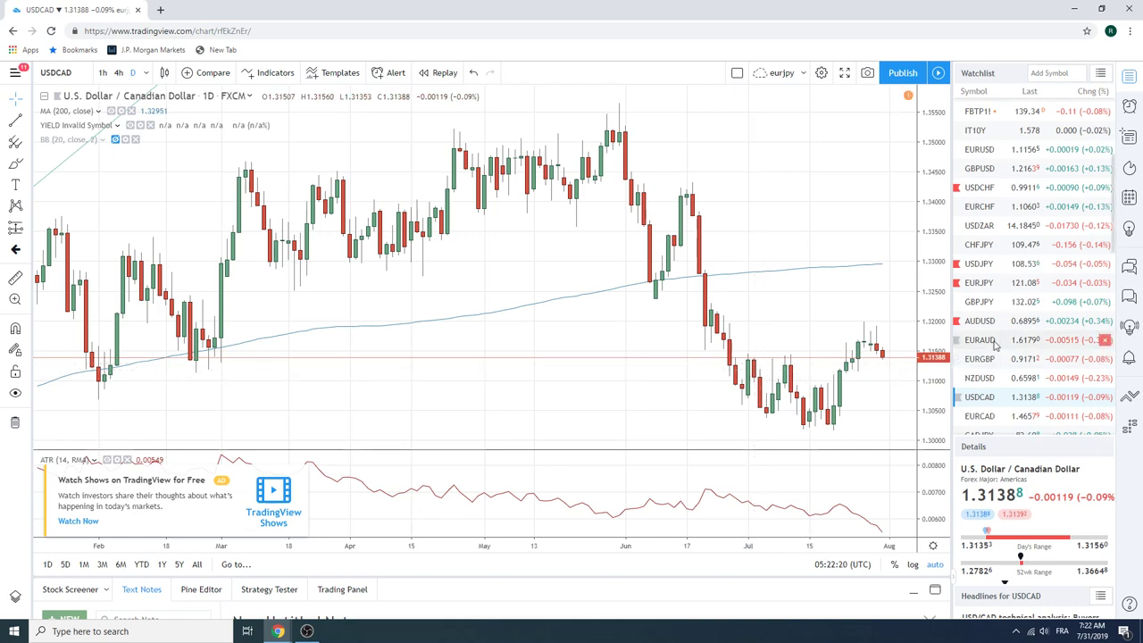
Load the EURCAD daily chart from the watchlist, showing its falling and rising trendlines.
left_click(994, 416)
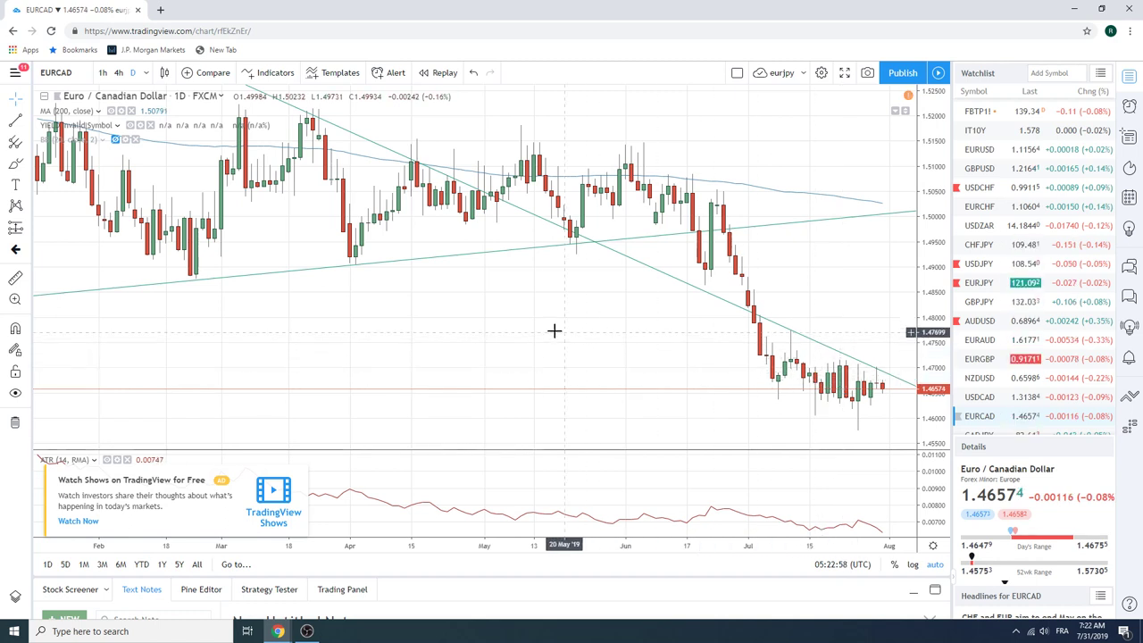
Zoom out the EURCAD daily chart so the time axis runs from December to August.
scroll(538, 328, "down", 2)
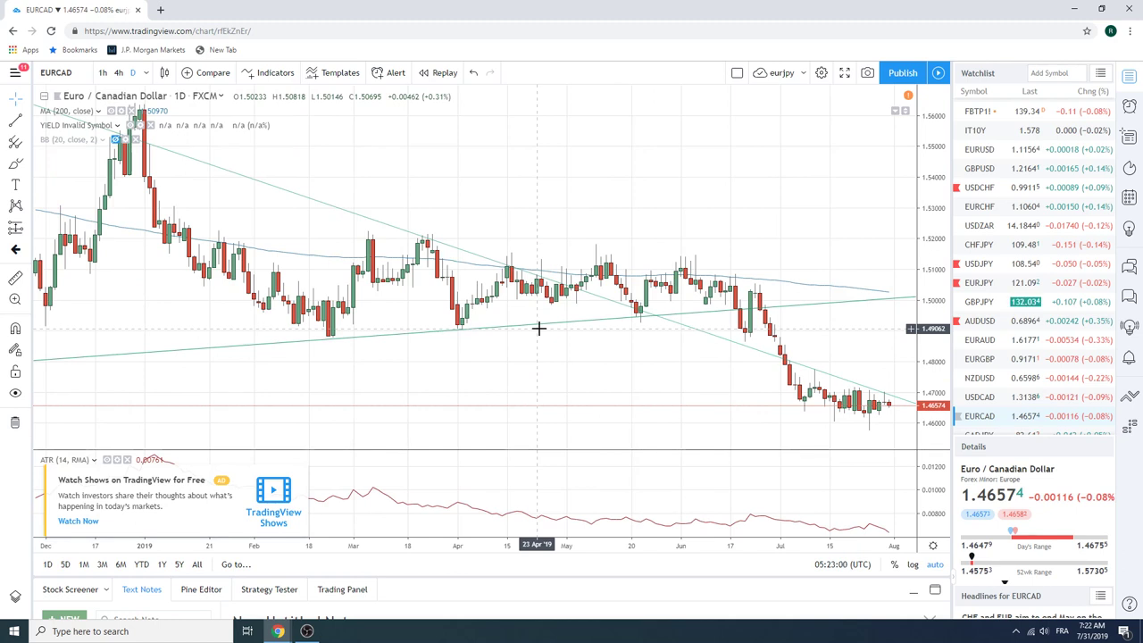